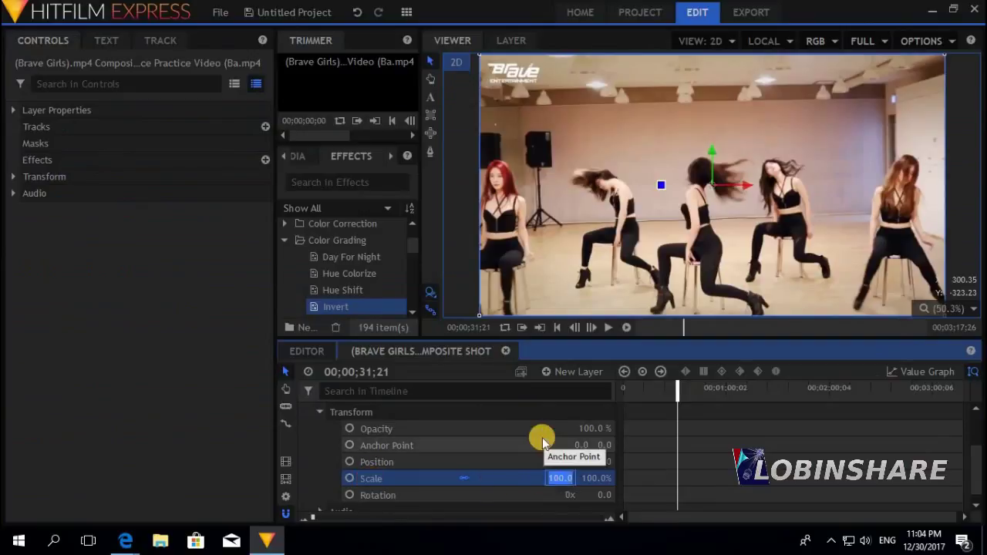
# - Import the Brave Girls dance practice video into HitFilm's media panel
pyautogui.scroll(2, 542, 439)
pyautogui.scroll(3, 653, 177)
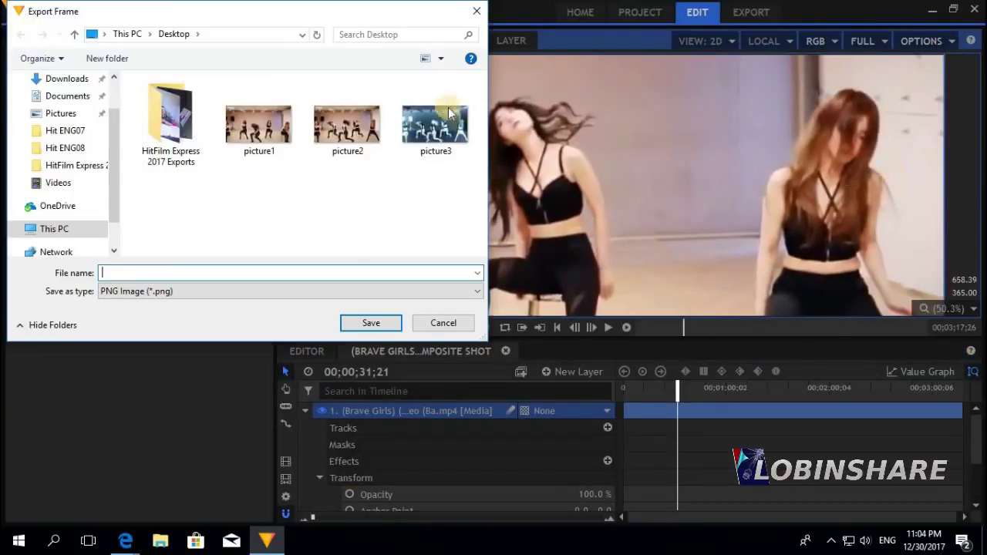
pyautogui.write('picture4')
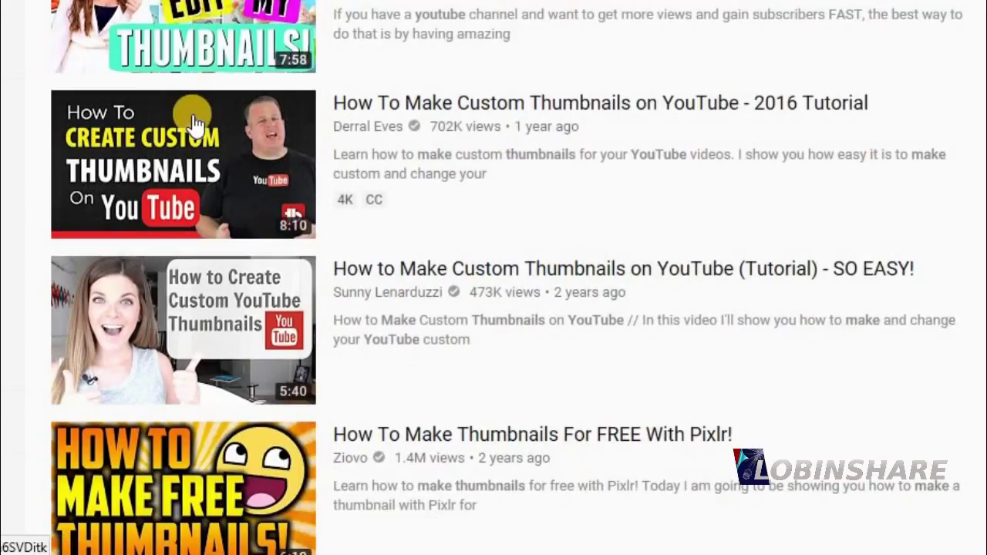
pyautogui.scroll(5, 194, 122)
pyautogui.scroll(-4, 197, 125)
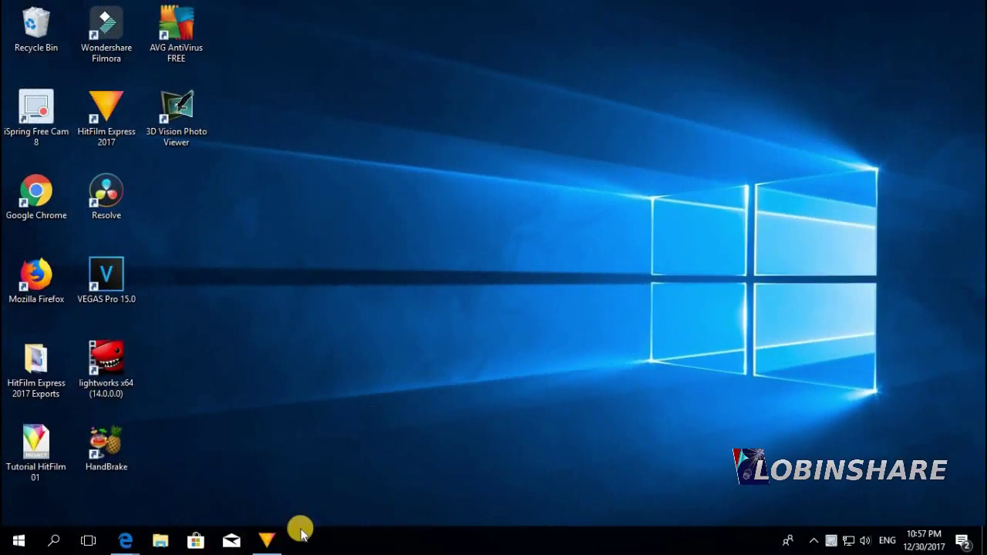
pyautogui.click(262, 541)
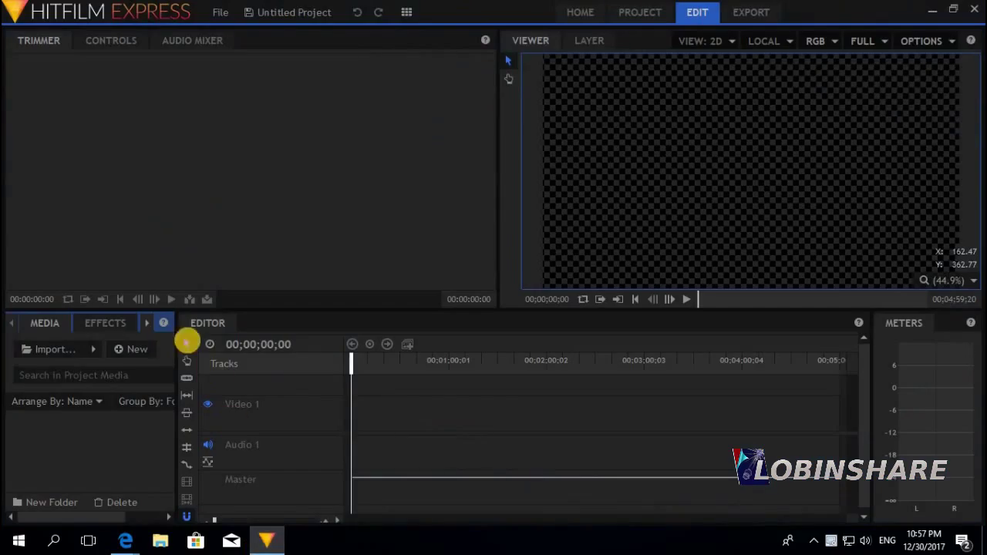
pyautogui.click(42, 349)
pyautogui.click(152, 141)
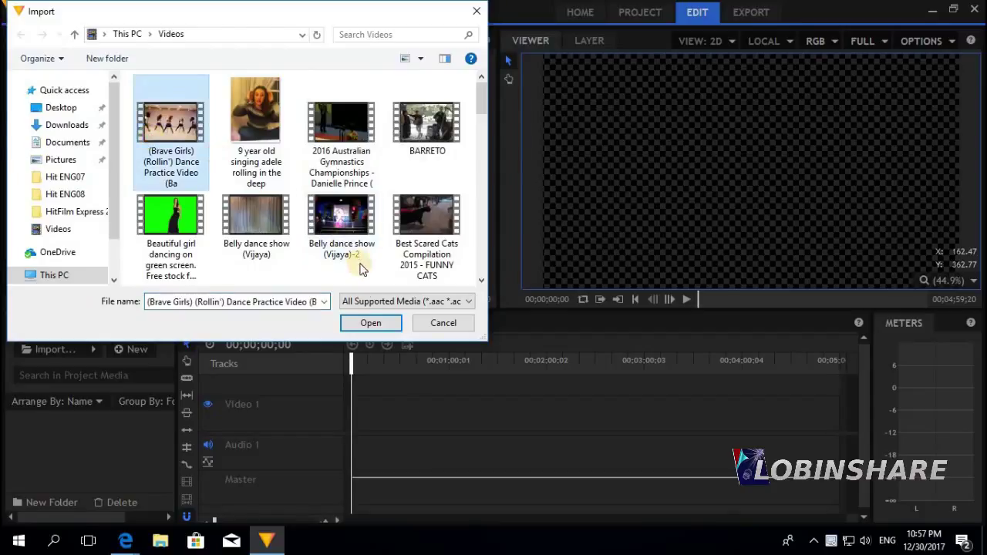
pyautogui.click(373, 323)
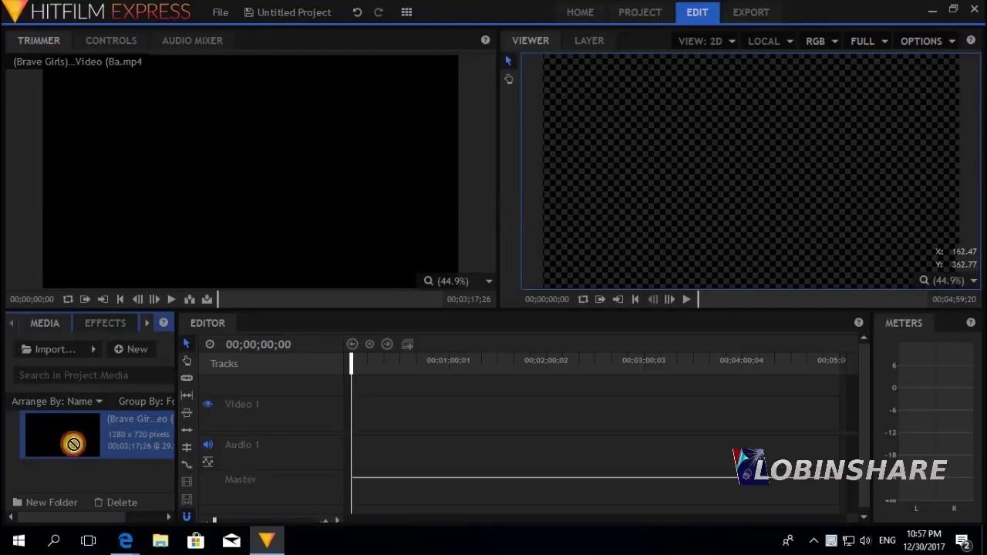
# - Place the dance clip on the timeline, keeping sequence settings, and pause at 00;00;31;07
pyautogui.moveTo(74, 444); pyautogui.dragTo(351, 416)
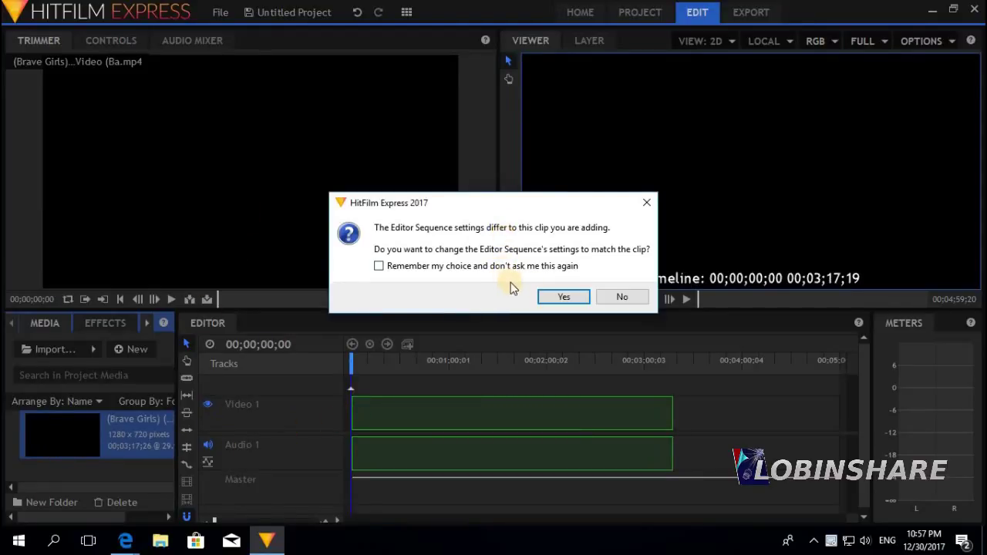
pyautogui.click(621, 297)
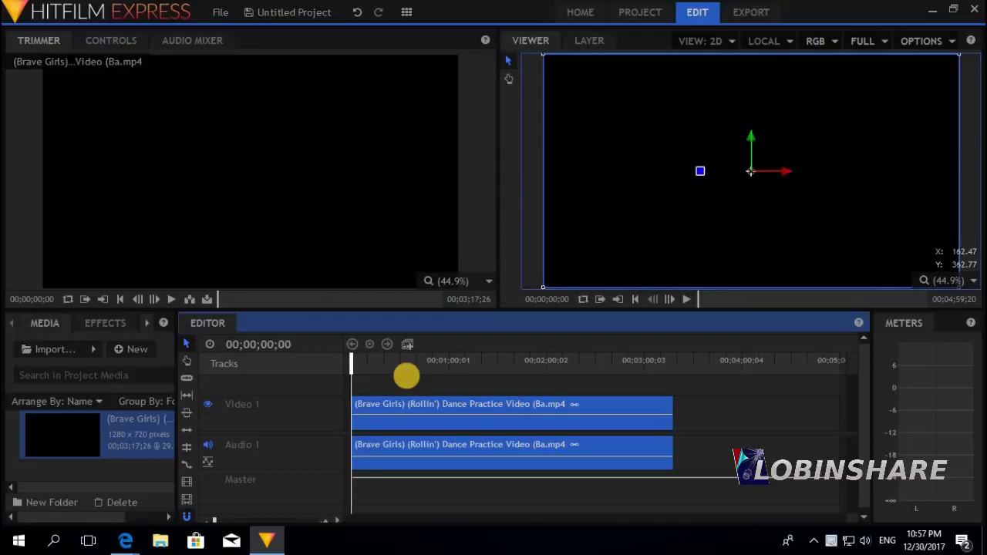
pyautogui.click(394, 365)
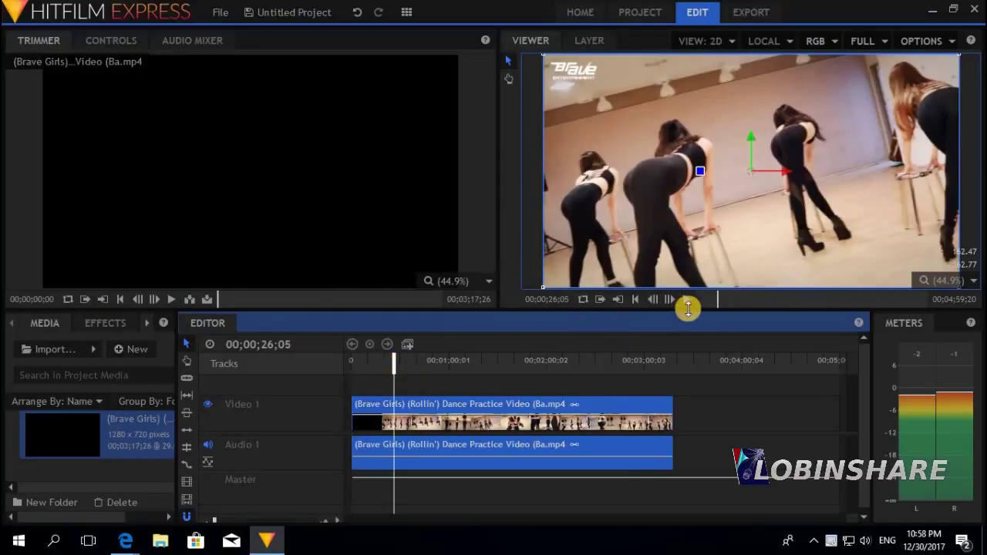
pyautogui.click(687, 302)
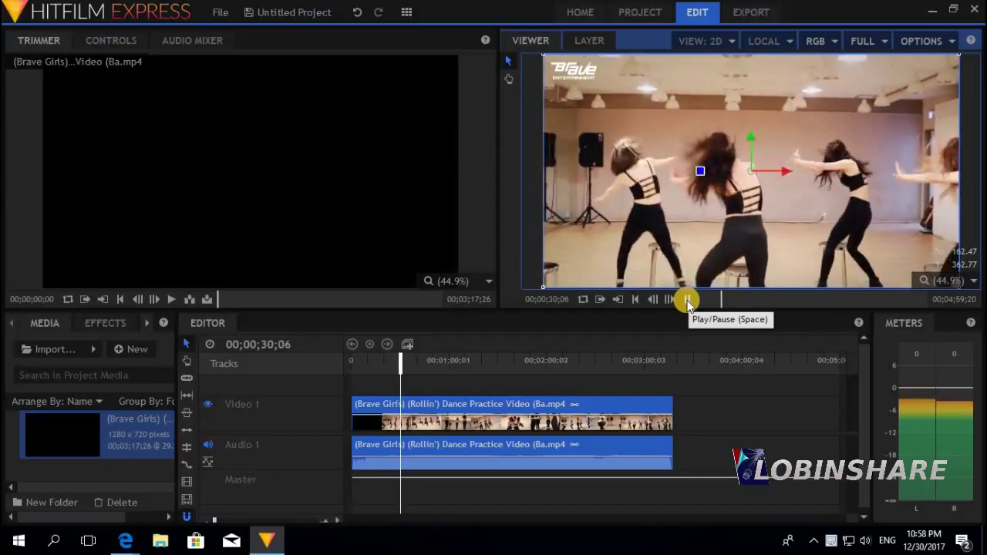
pyautogui.click(687, 301)
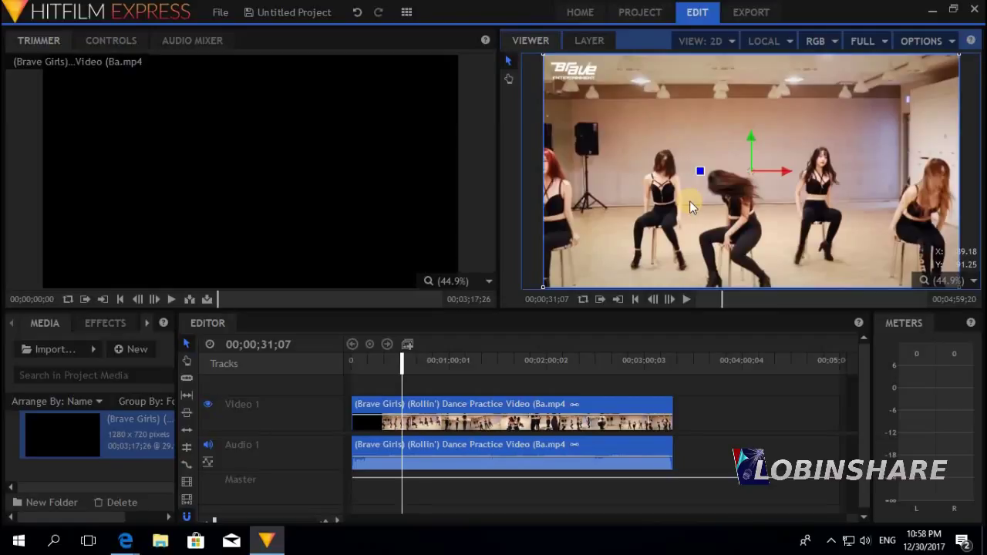
# - Export the frame at 00;00;31;07 to the desktop as picture1.png
pyautogui.click(949, 43)
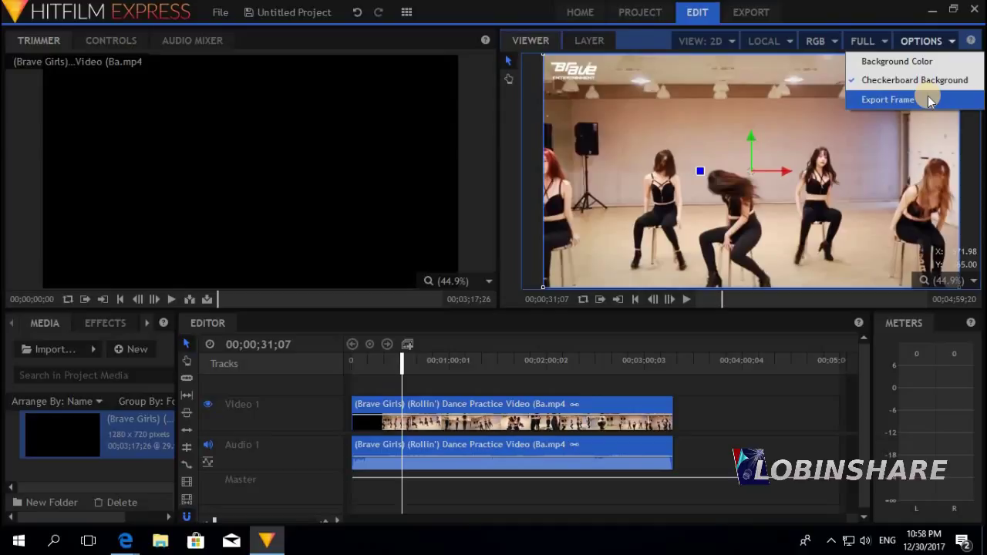
pyautogui.click(888, 98)
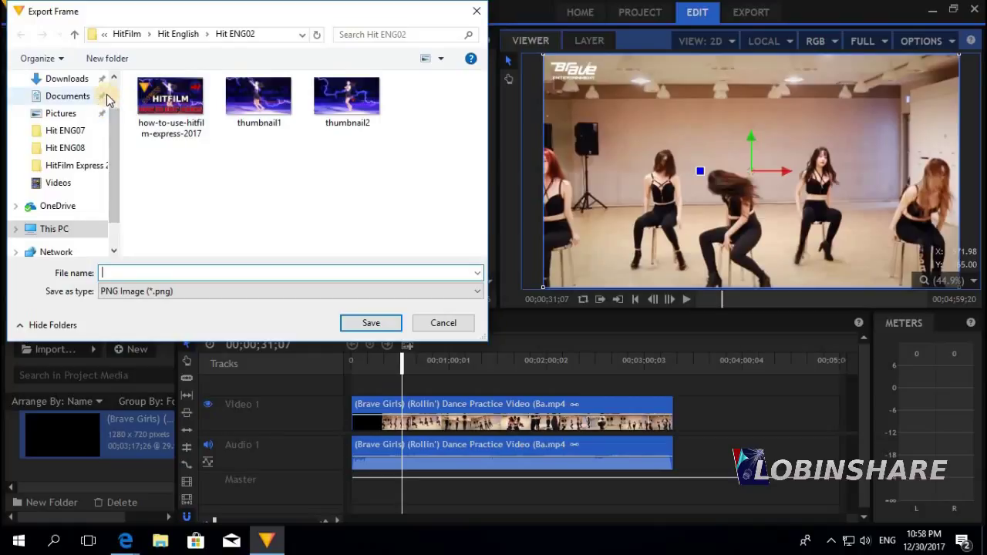
pyautogui.scroll(1, 112, 100)
pyautogui.click(62, 107)
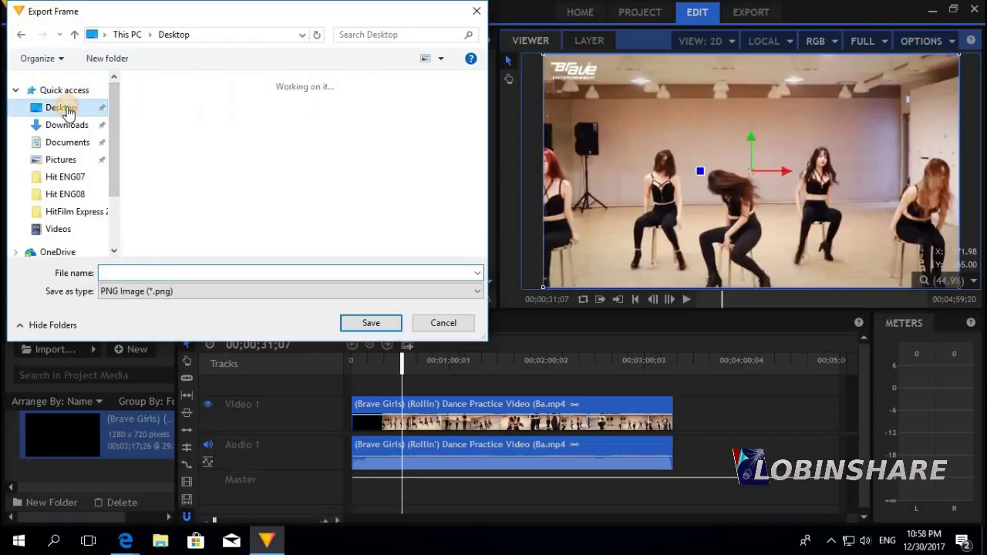
pyautogui.click(283, 269)
pyautogui.write('picture')
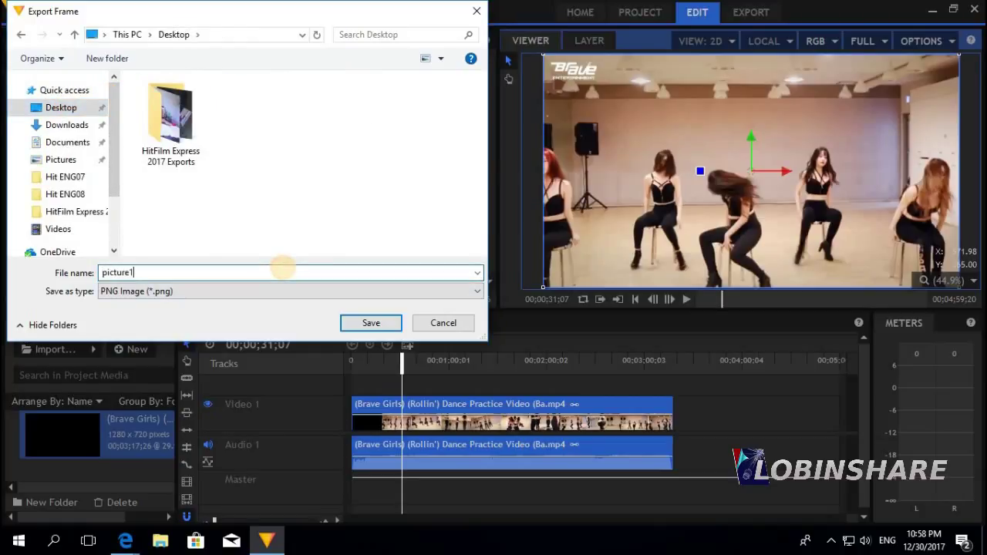
pyautogui.write('1')
pyautogui.click(371, 322)
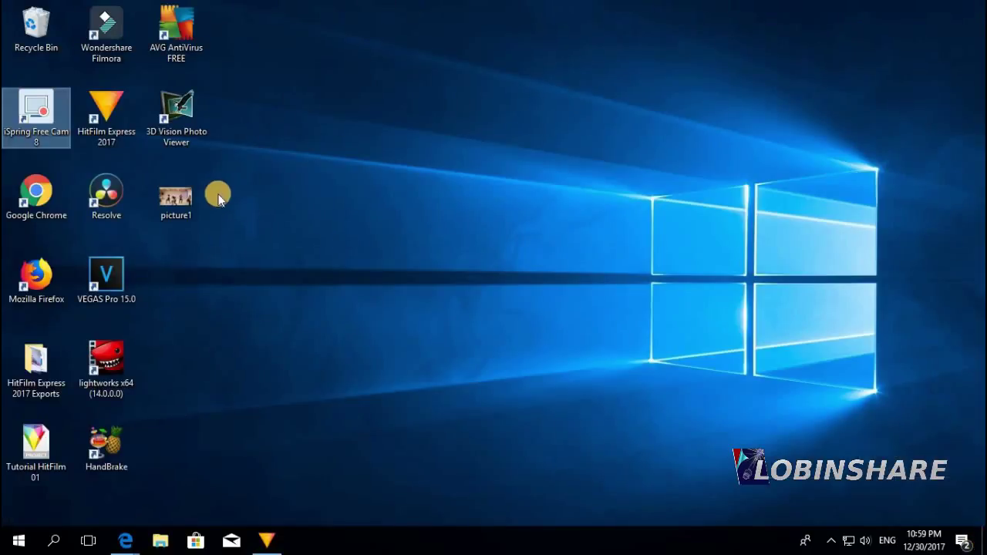
pyautogui.click(179, 201)
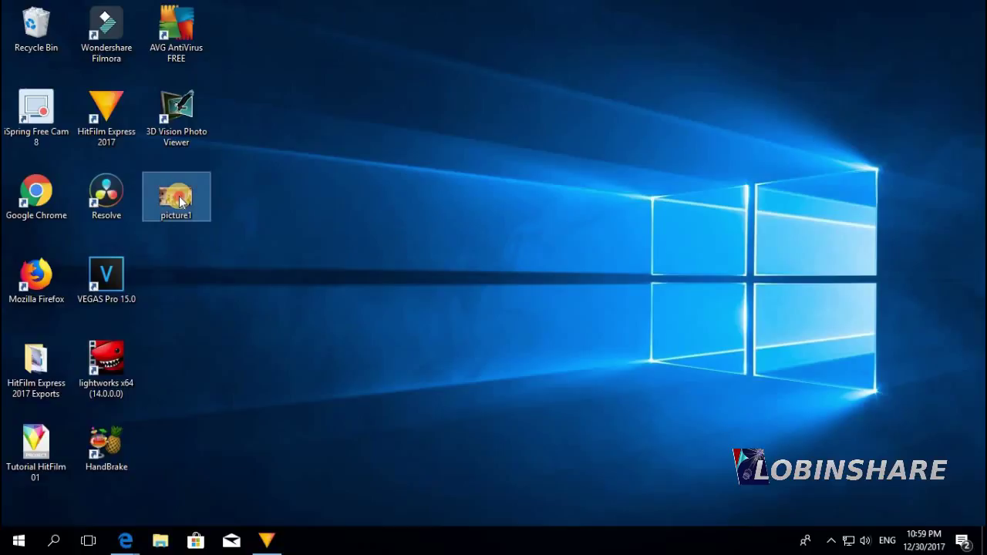
pyautogui.doubleClick(179, 199)
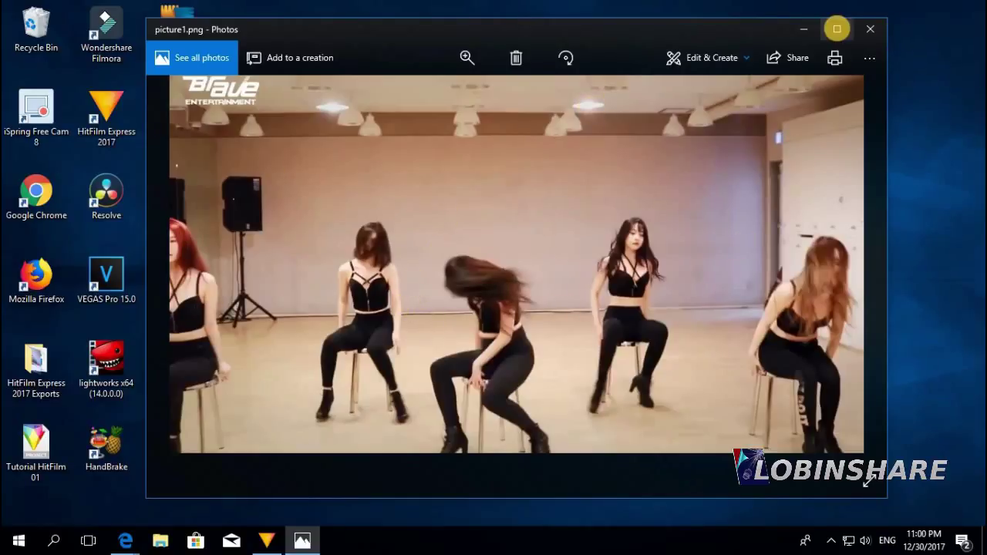
# - Close the photo viewer and convert the dance clip into a composite shot
pyautogui.click(871, 34)
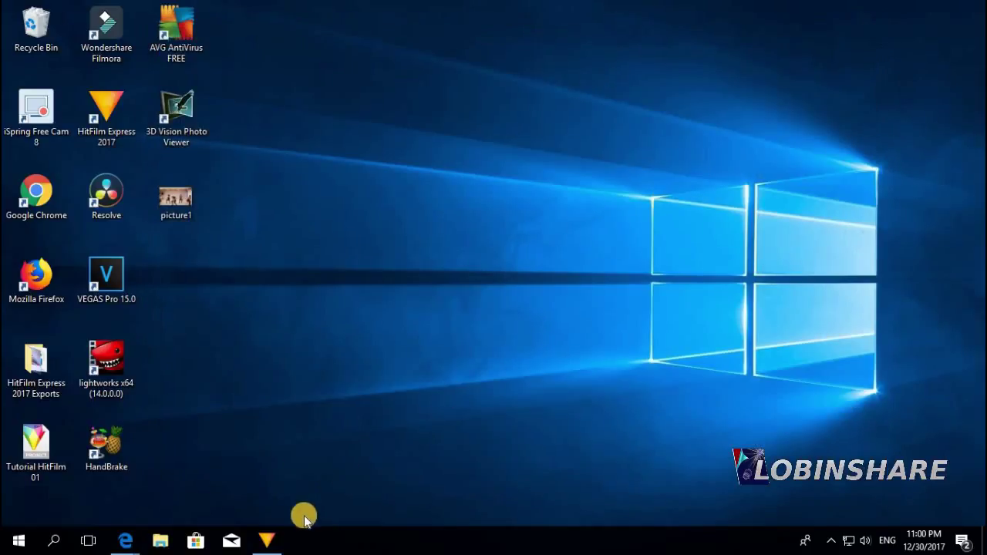
pyautogui.click(266, 540)
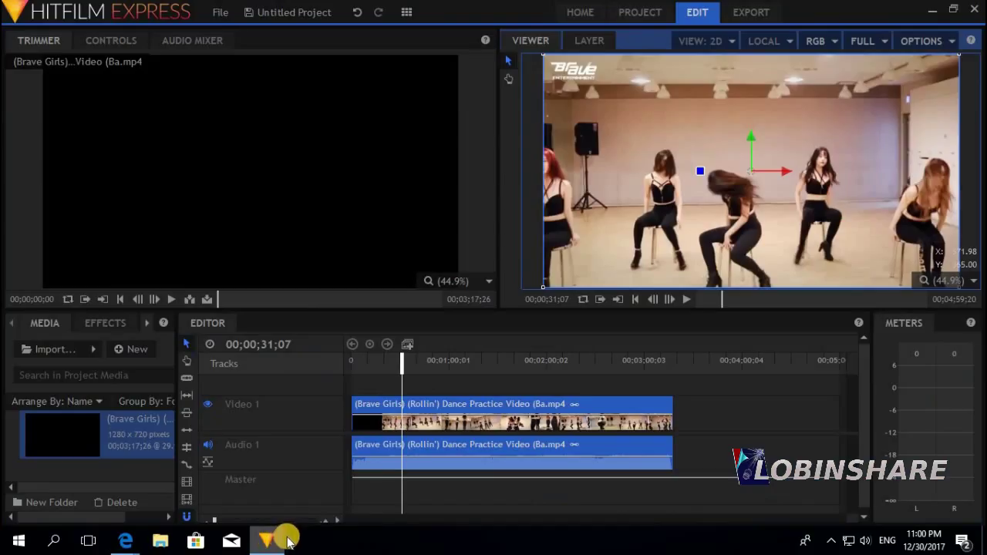
pyautogui.rightClick(489, 408)
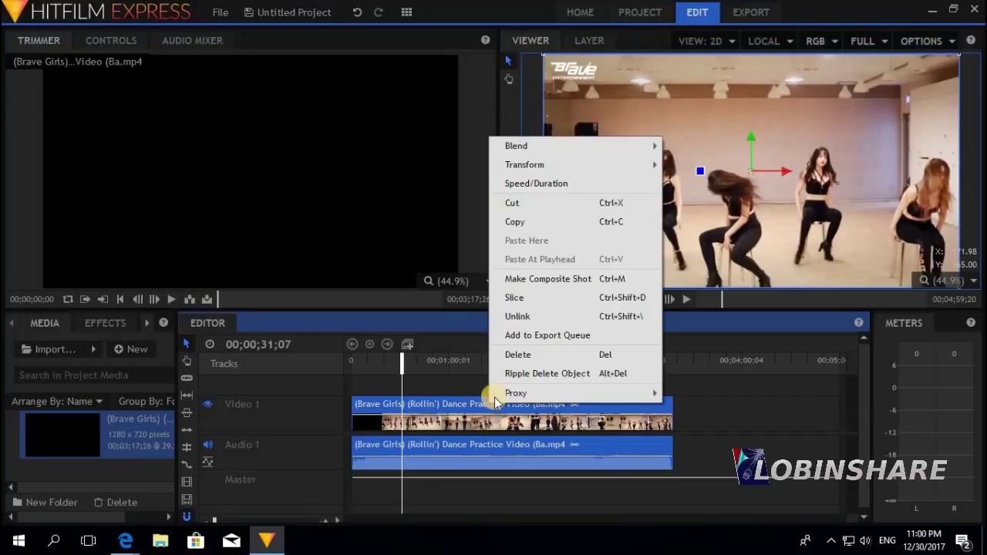
pyautogui.click(583, 278)
pyautogui.click(562, 304)
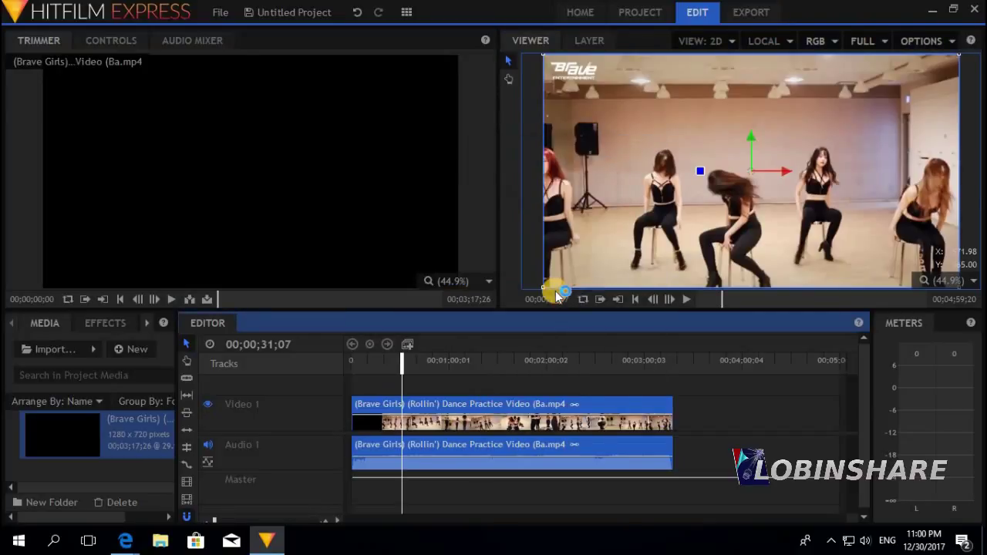
# - Switch to the Compositing workspace and move the playhead back to 00;00;31;21
pyautogui.click(406, 11)
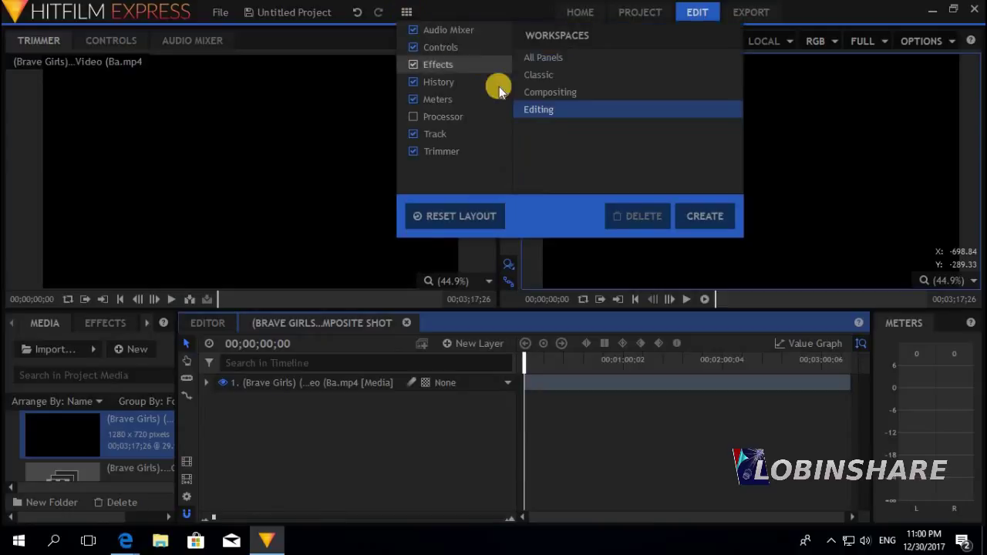
pyautogui.click(547, 94)
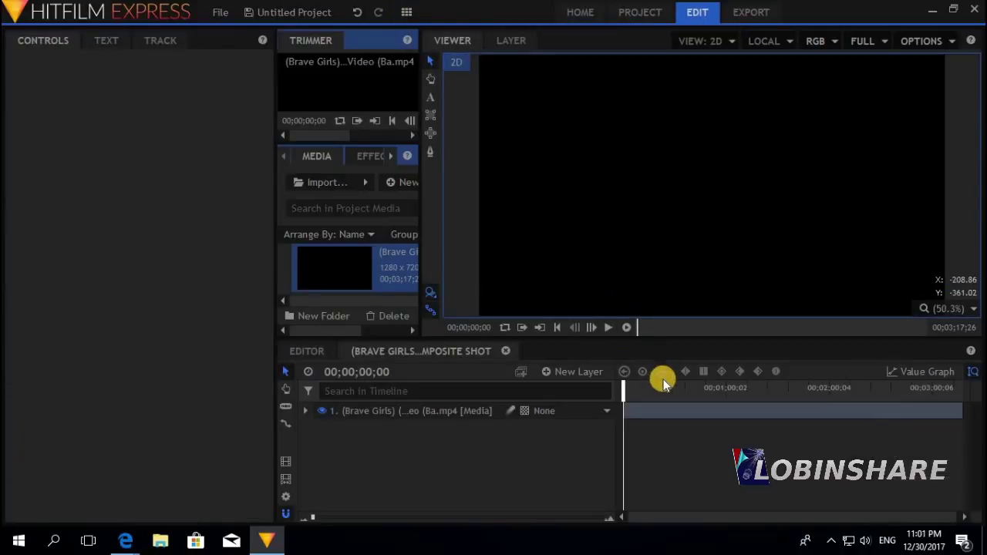
pyautogui.click(707, 386)
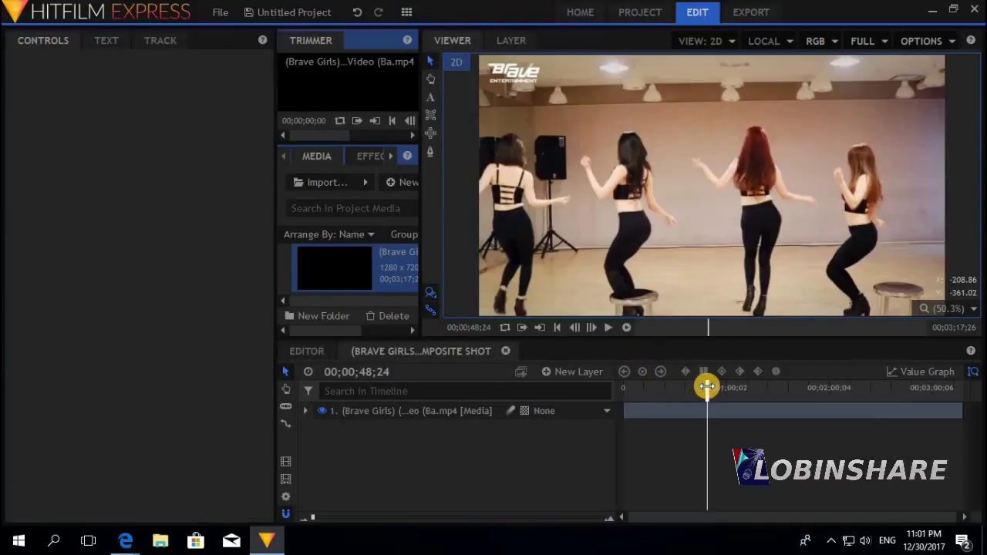
pyautogui.moveTo(707, 386); pyautogui.dragTo(677, 387)
pyautogui.click(607, 327)
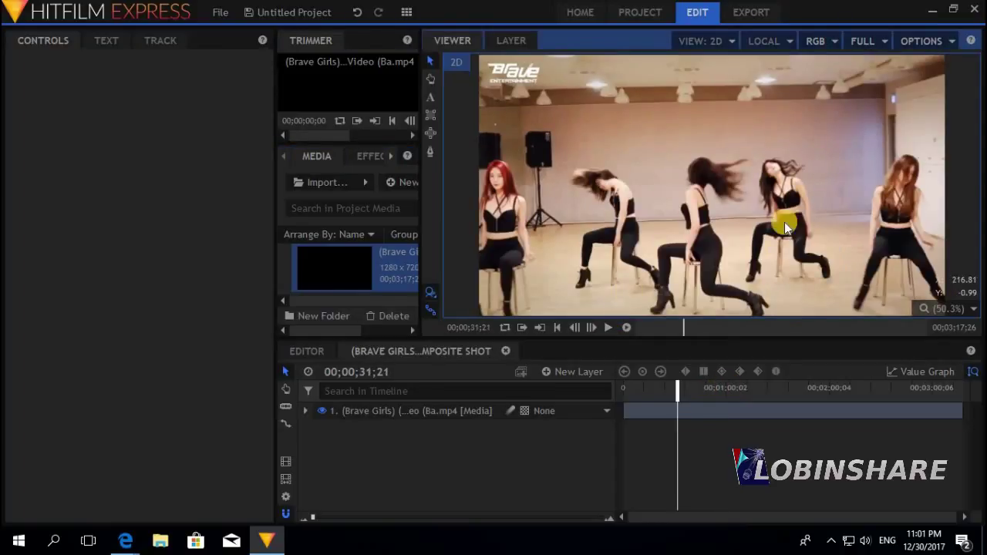
# - Start an Export Frame of the current composite frame, to be saved as picture2
pyautogui.click(951, 43)
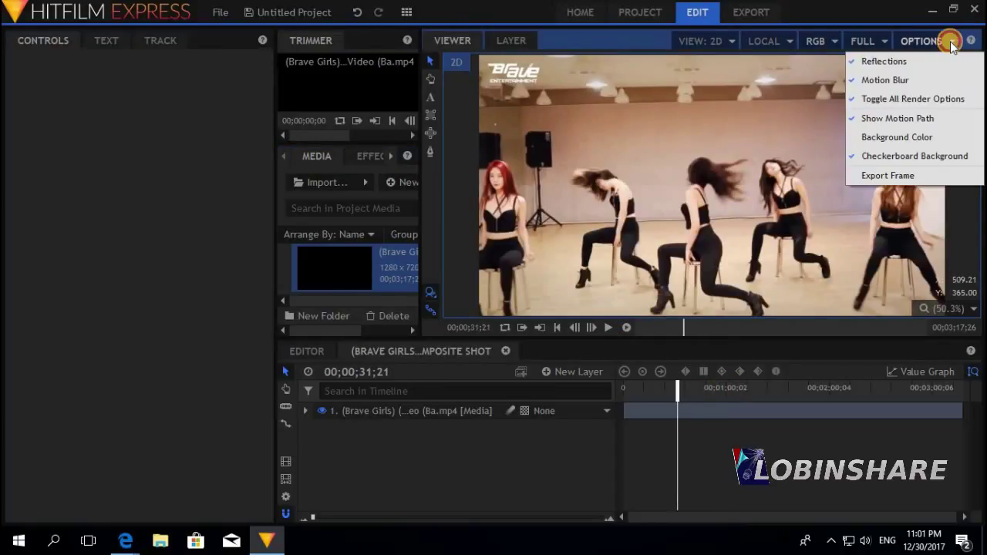
pyautogui.click(912, 173)
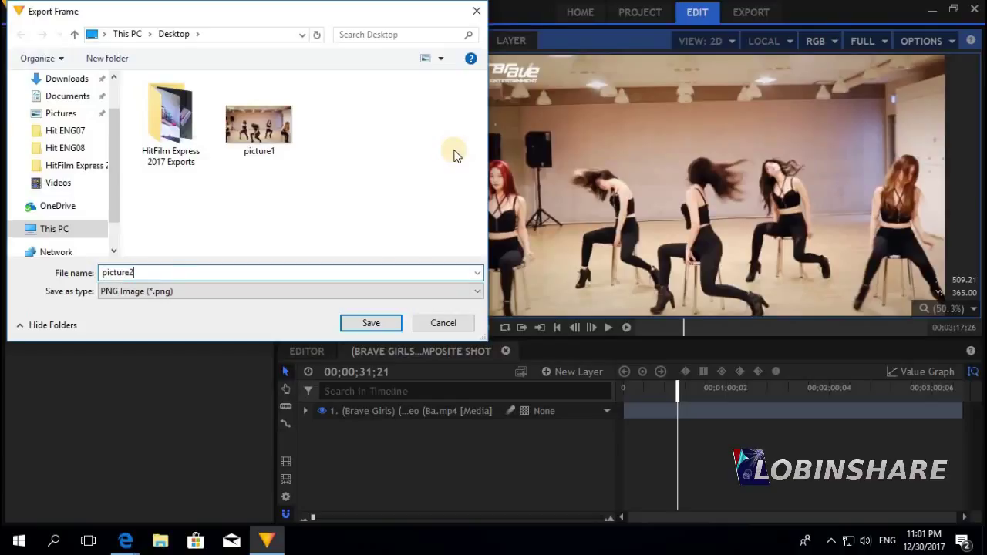
# - Save the frame as picture2 and confirm it sits on the desktop beside picture1
pyautogui.click(388, 324)
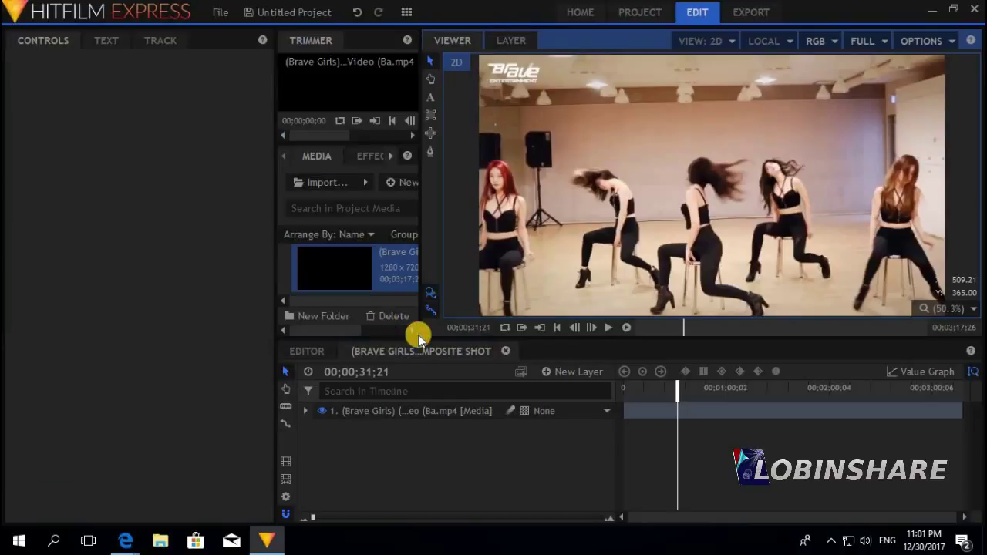
pyautogui.click(983, 540)
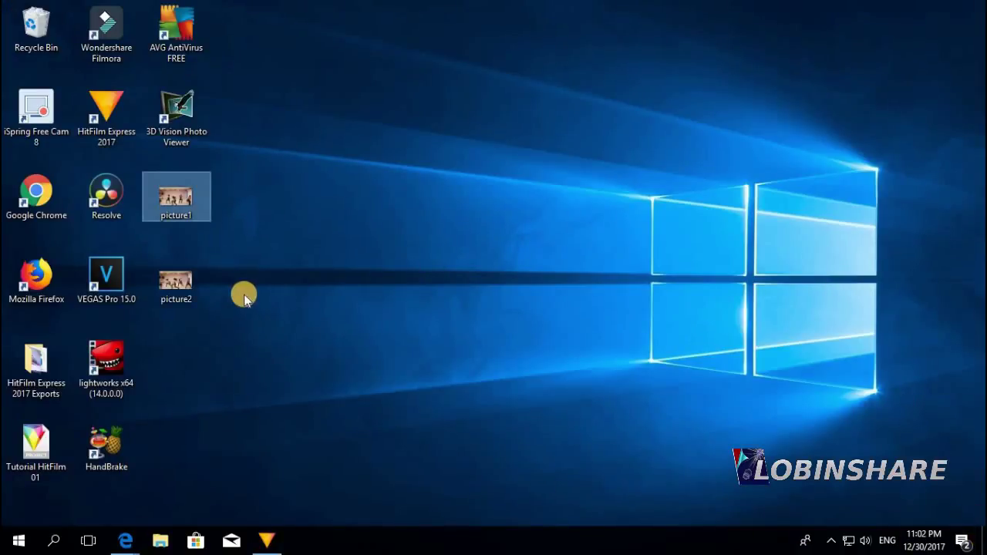
pyautogui.click(219, 281)
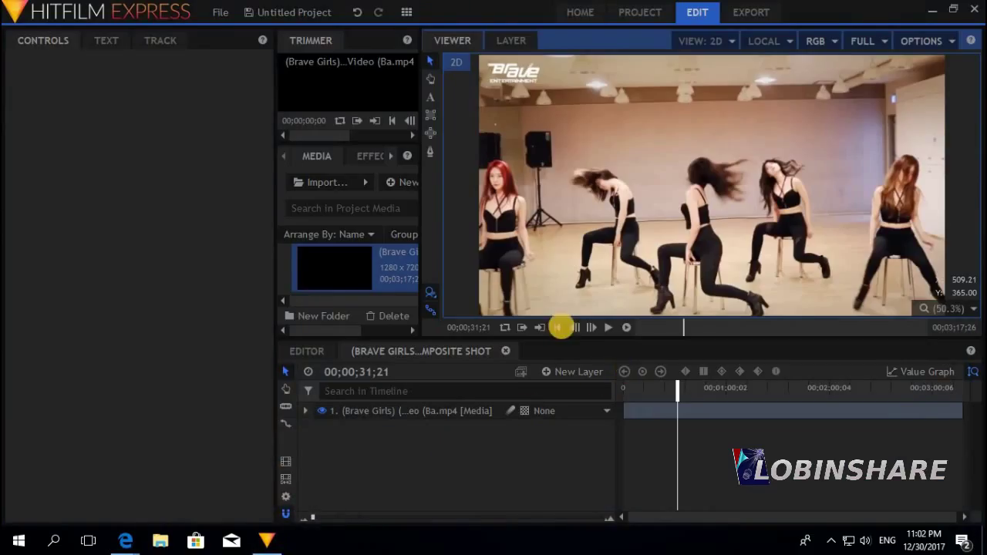
# - Apply the Color Grading Invert effect to the dance clip layer in the composite shot
pyautogui.click(330, 352)
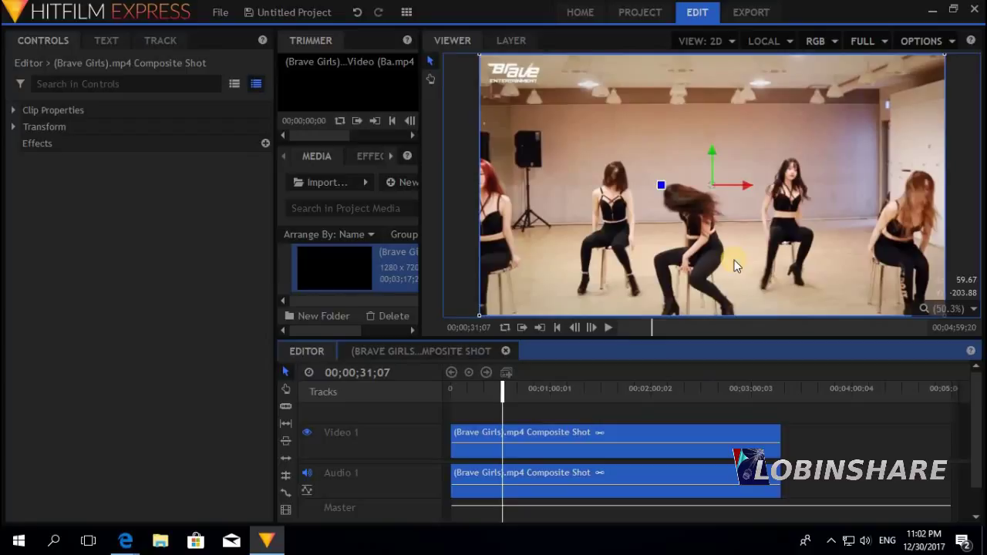
pyautogui.click(417, 352)
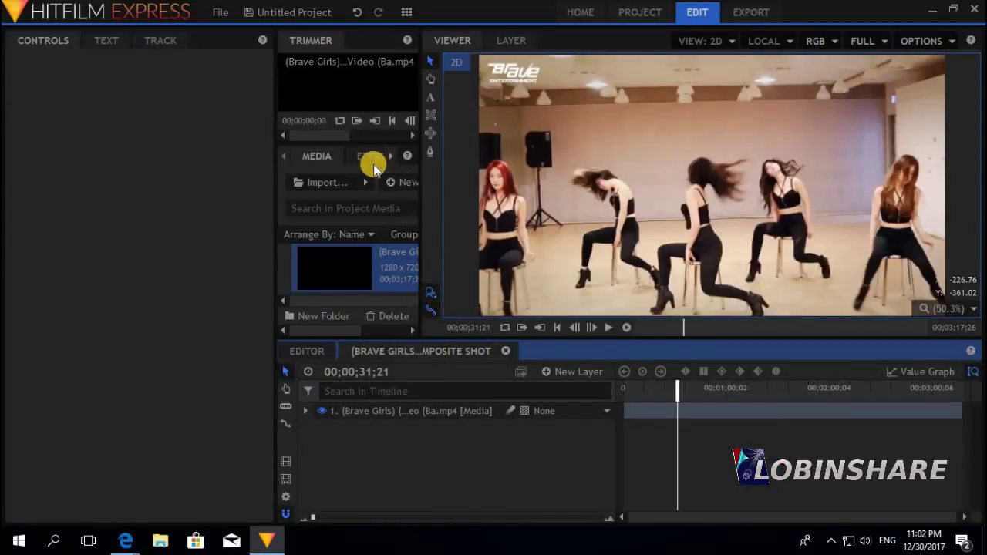
pyautogui.click(370, 163)
pyautogui.click(285, 292)
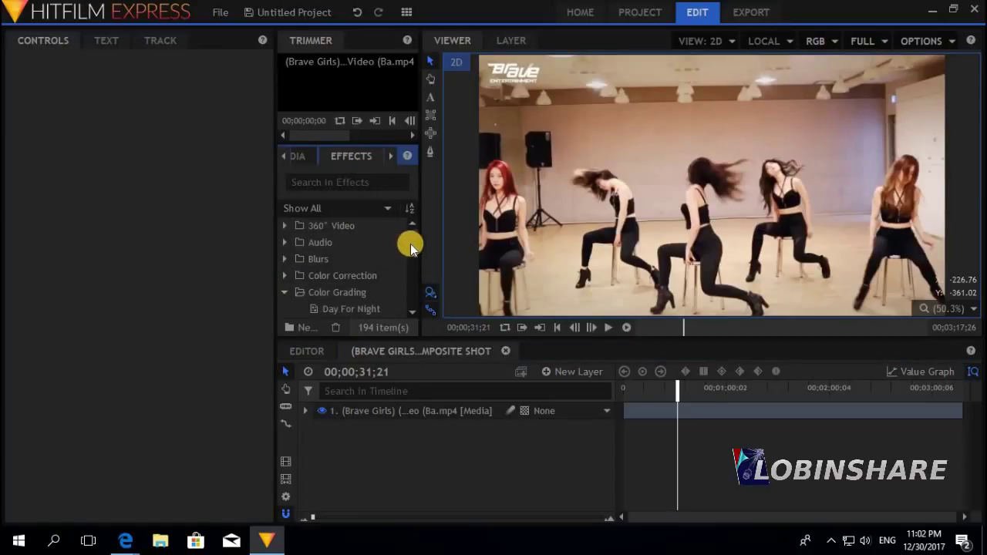
pyautogui.scroll(-1, 378, 270)
pyautogui.click(349, 306)
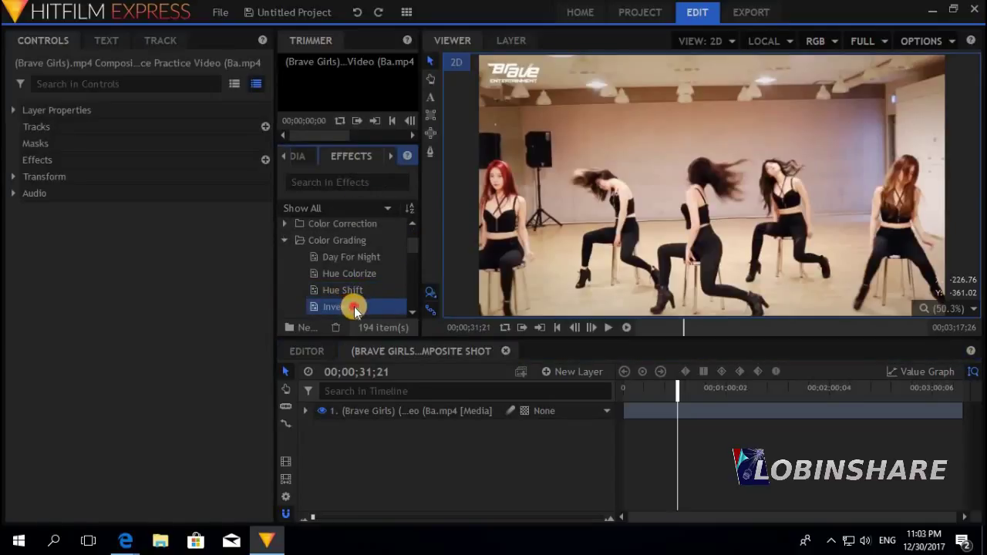
pyautogui.moveTo(350, 307); pyautogui.dragTo(370, 411)
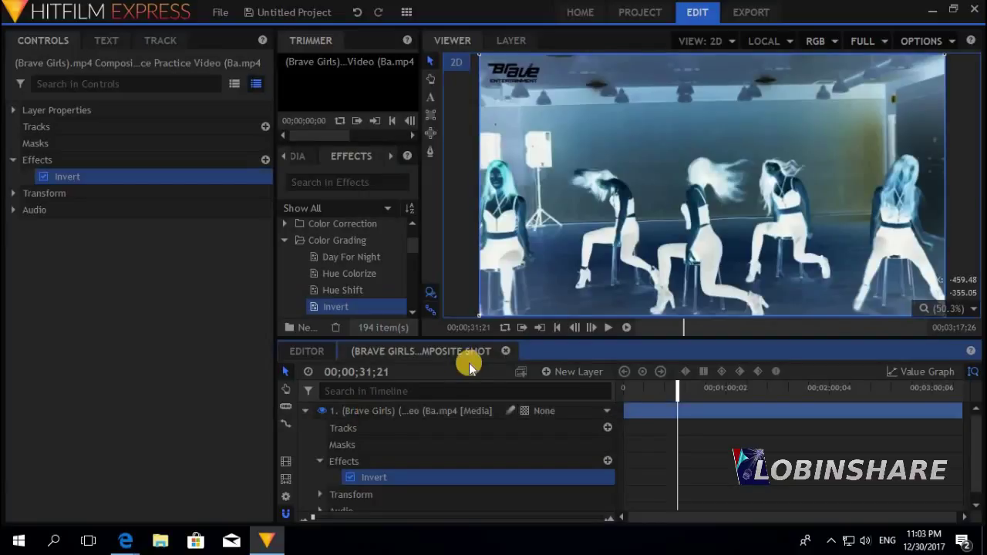
# - Export the inverted frame as picture3 and check it on the desktop
pyautogui.click(921, 41)
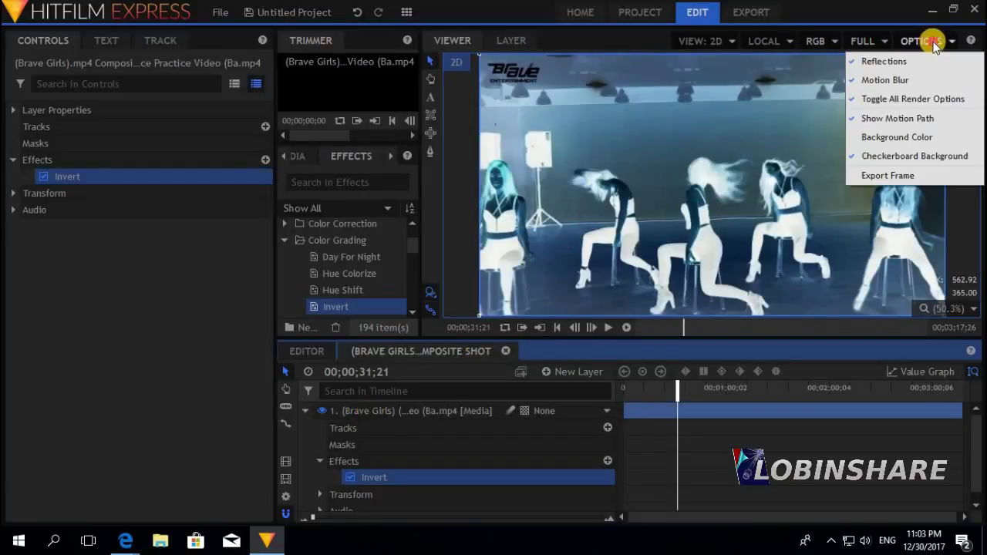
pyautogui.click(922, 180)
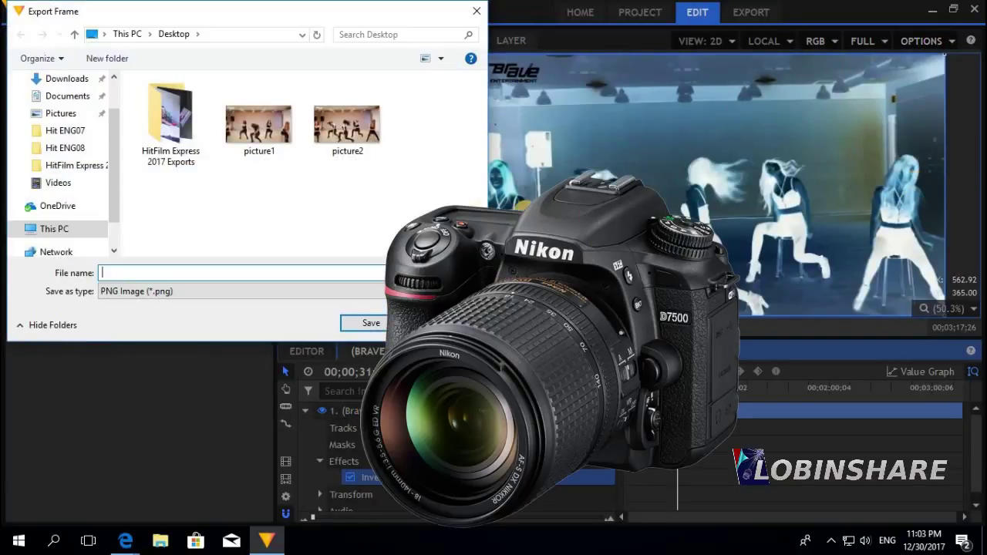
pyautogui.write('picture')
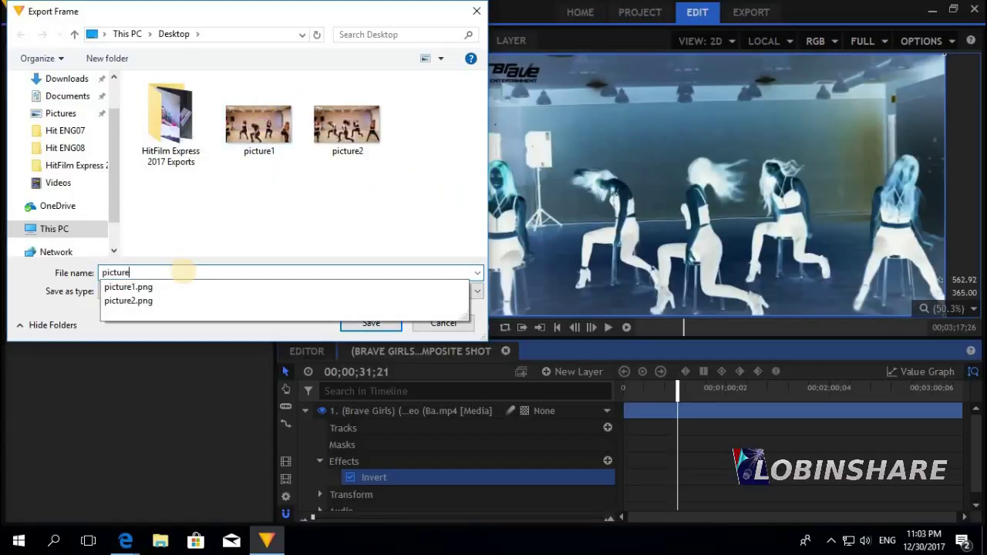
pyautogui.write('3')
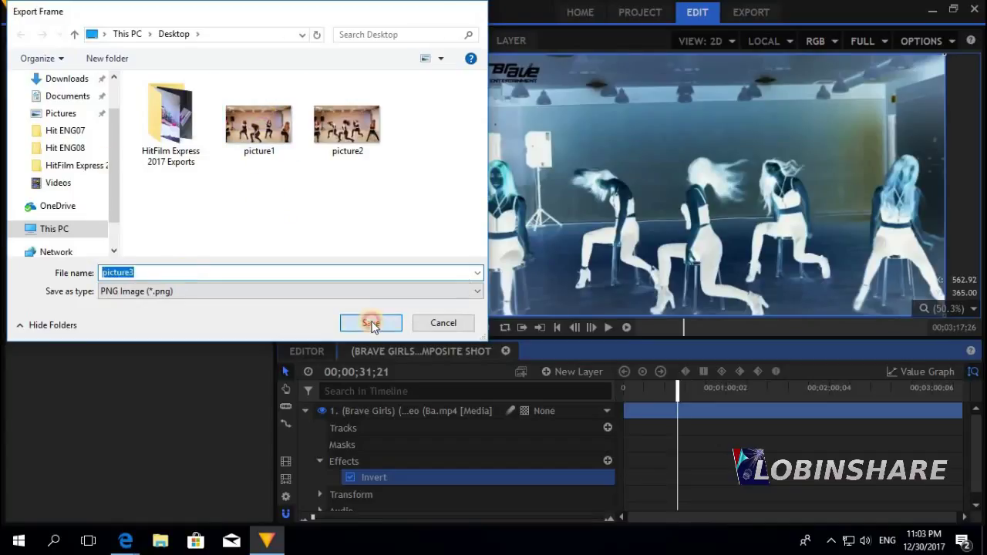
pyautogui.click(370, 323)
pyautogui.click(983, 537)
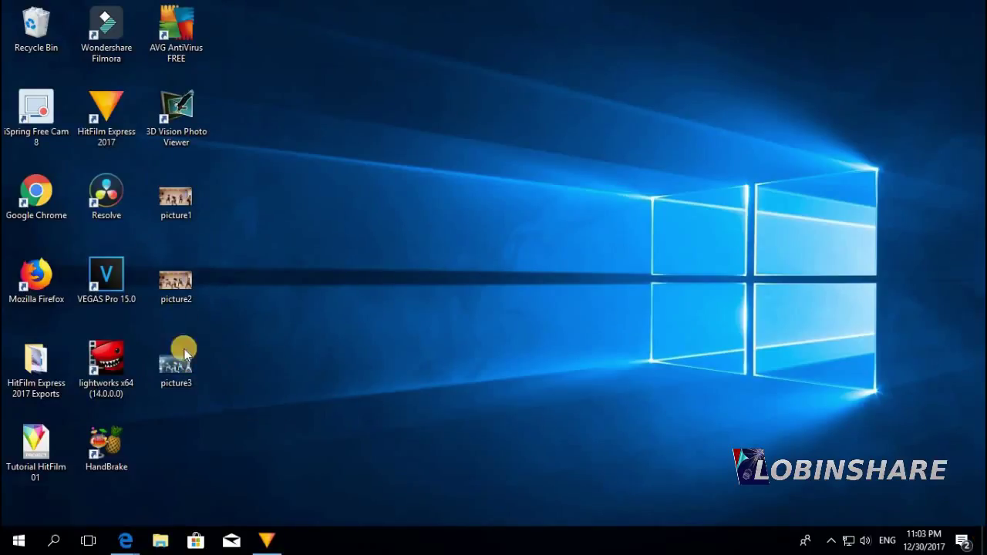
# - Remove the Invert effect from the dance clip layer
pyautogui.click(266, 539)
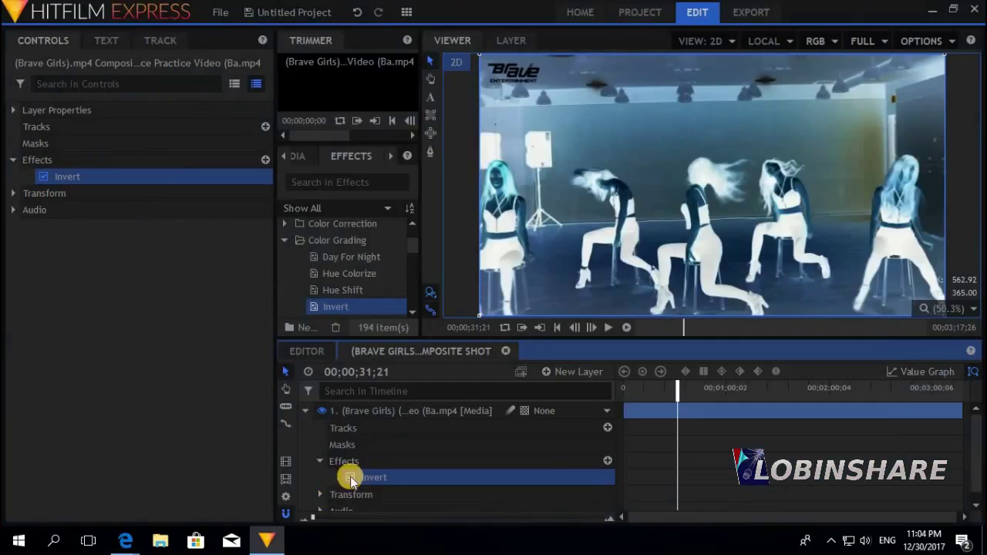
pyautogui.rightClick(350, 478)
pyautogui.click(375, 429)
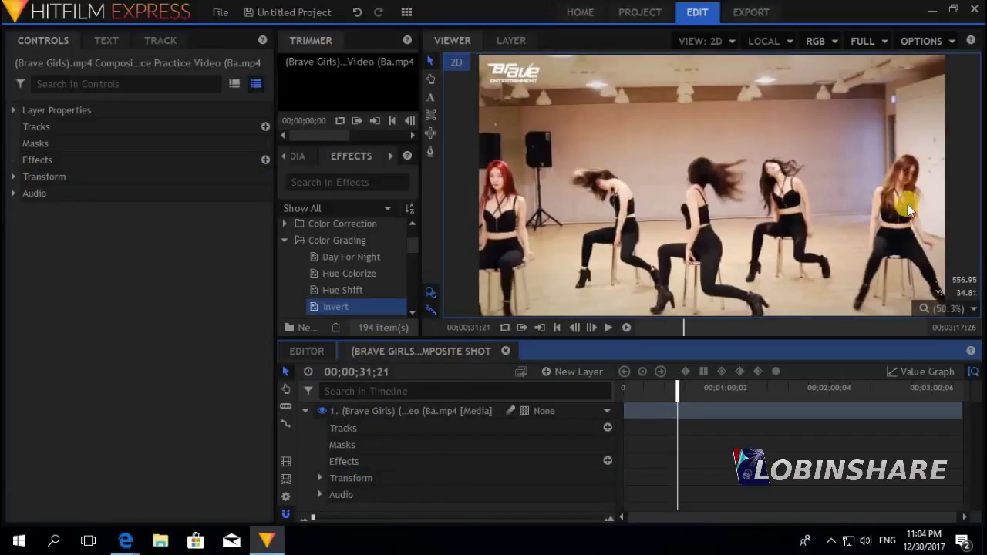
# - Scale the clip to 250% and shift it left to frame two dancers
pyautogui.click(320, 479)
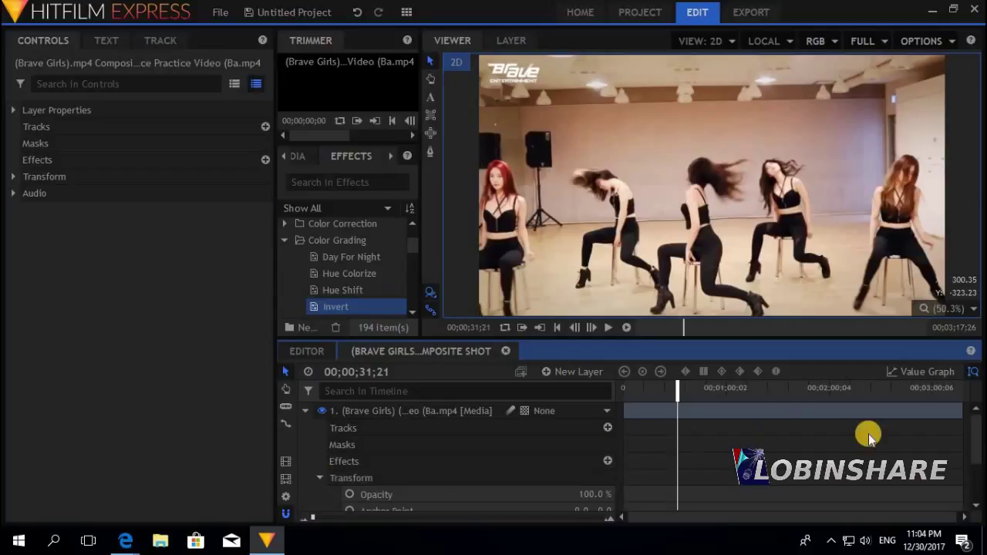
pyautogui.moveTo(974, 447); pyautogui.dragTo(970, 465)
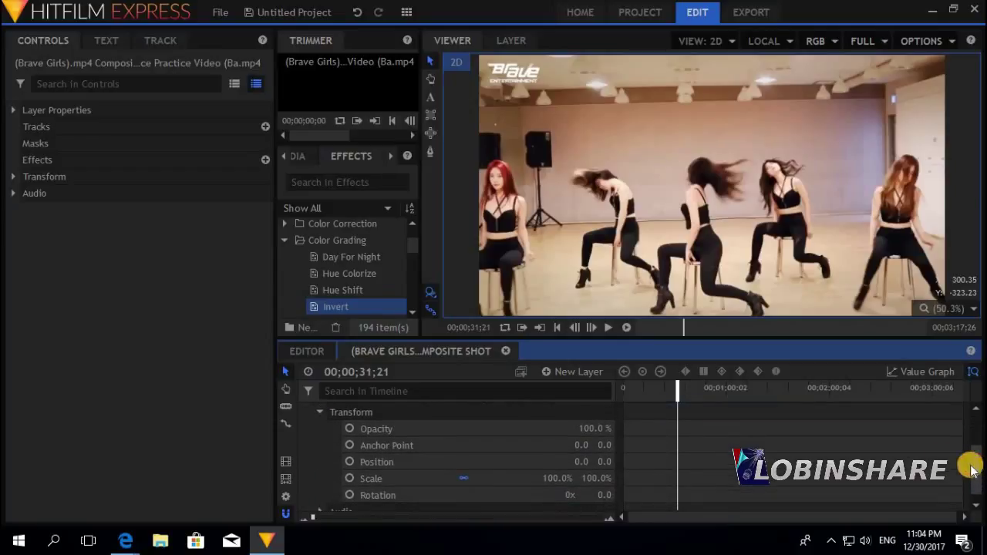
pyautogui.click(369, 478)
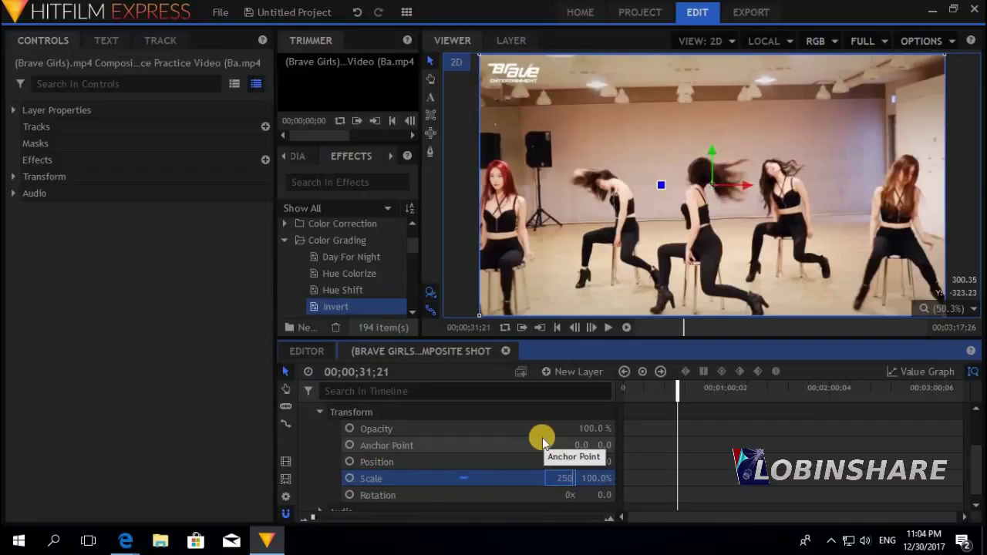
pyautogui.press('Return')
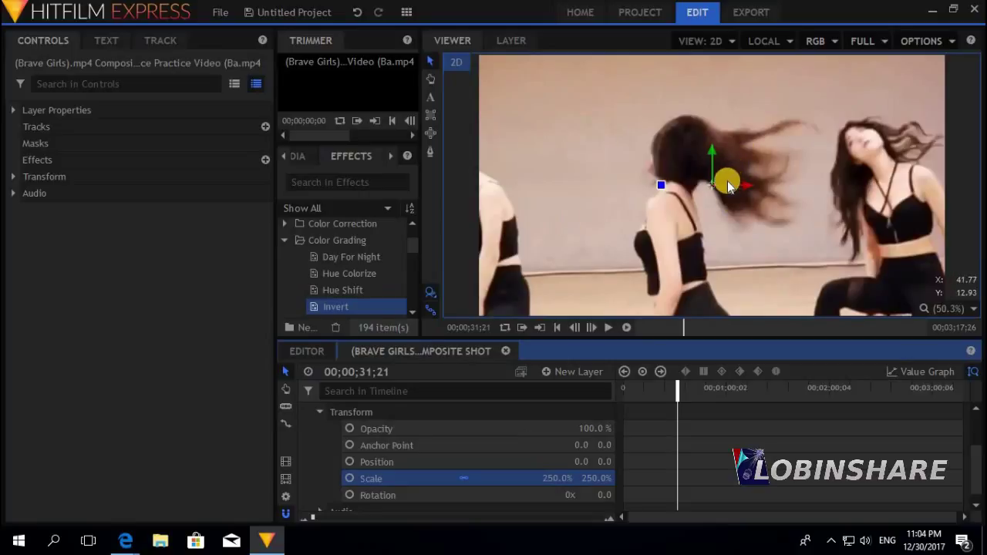
pyautogui.moveTo(729, 185); pyautogui.dragTo(777, 126)
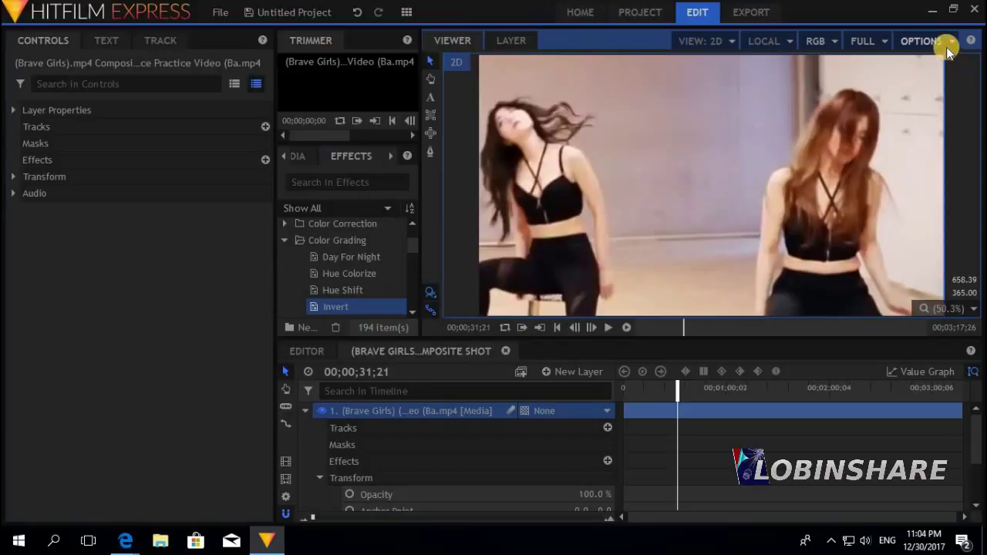
# - Export the close-up frame as picture4 and open it from the desktop in Photos
pyautogui.click(921, 40)
pyautogui.click(891, 175)
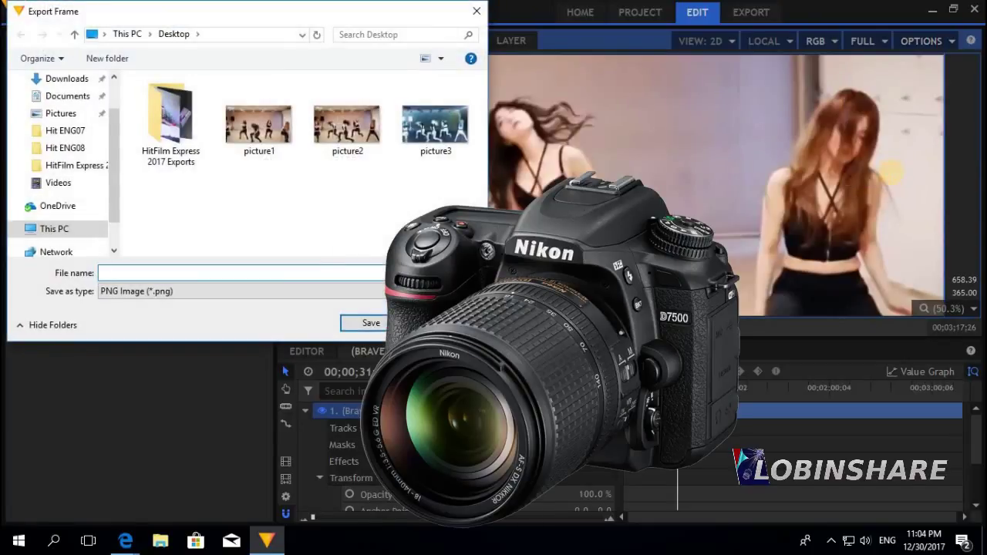
pyautogui.click(272, 119)
pyautogui.click(179, 275)
pyautogui.press('BackSpace')
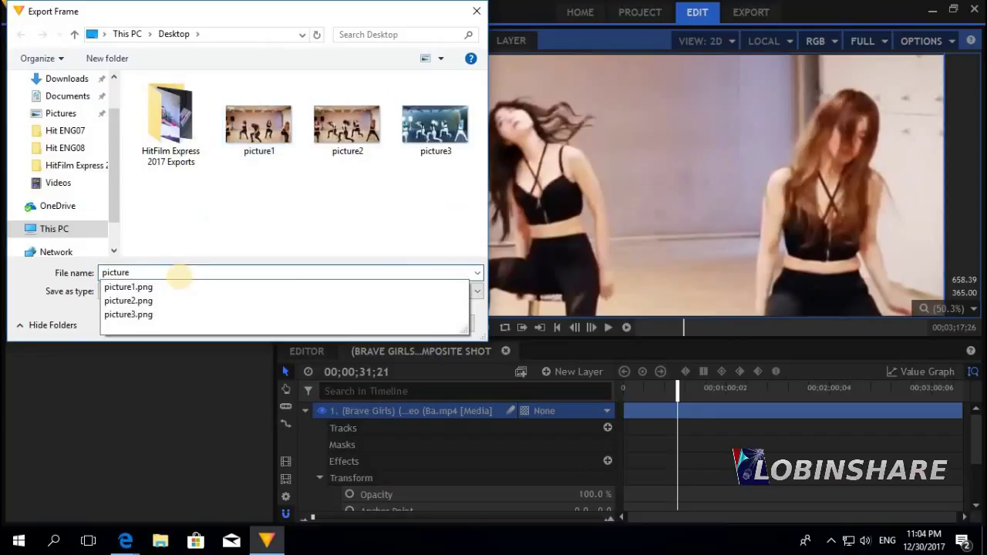
pyautogui.write('4')
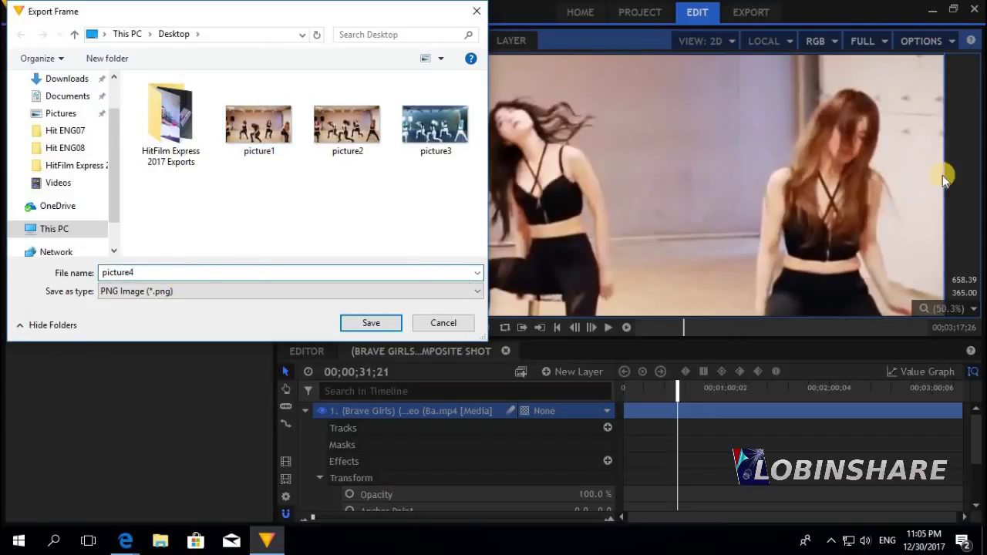
pyautogui.click(398, 322)
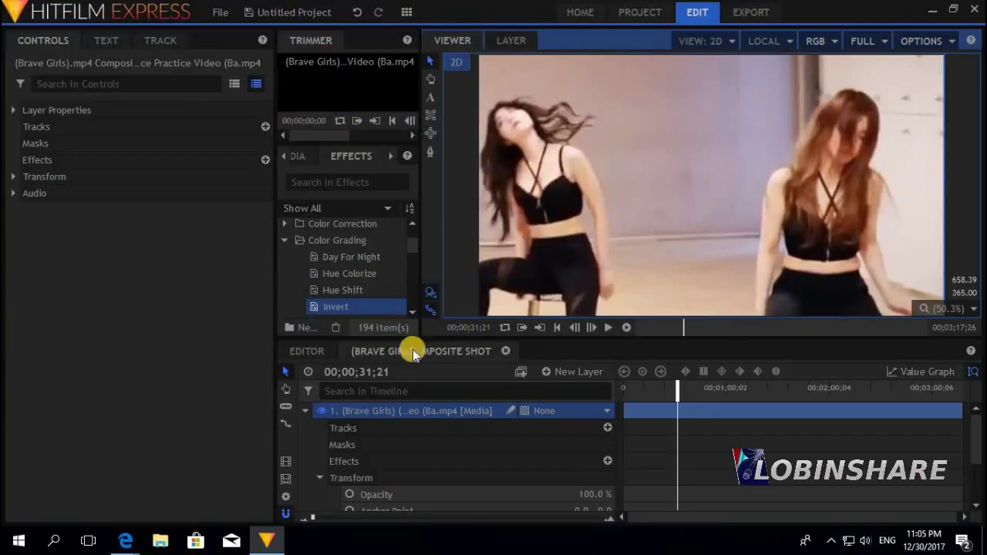
pyautogui.click(980, 532)
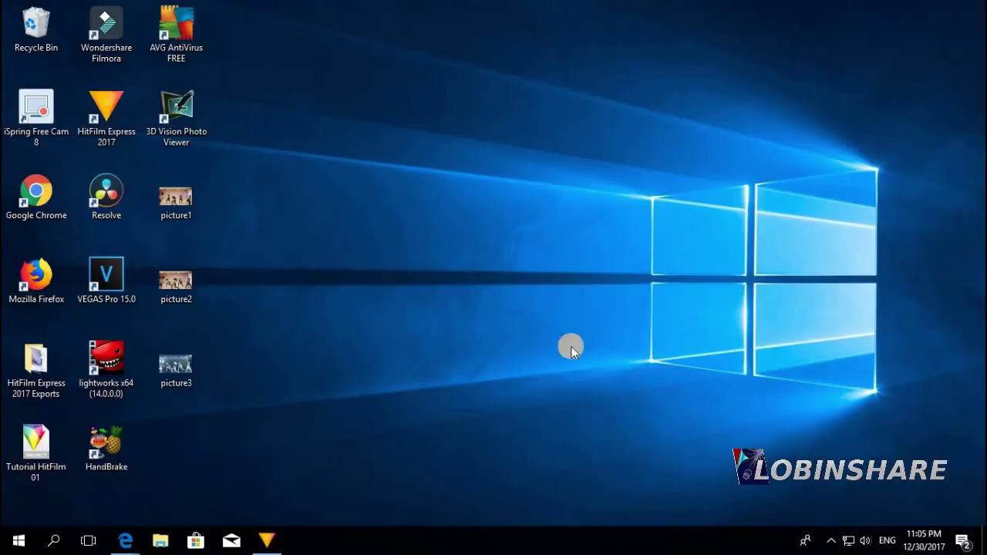
pyautogui.doubleClick(174, 456)
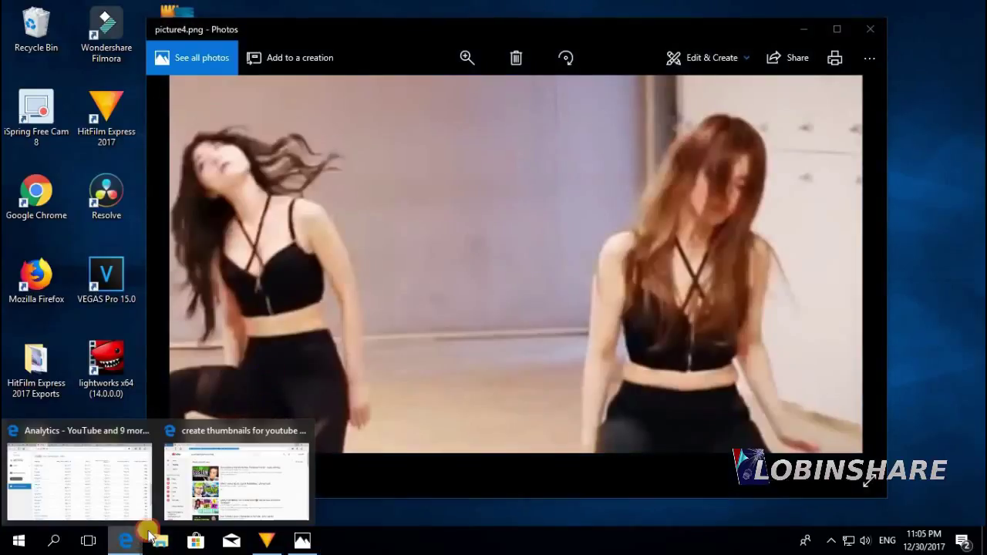
# - Browse the YouTube results for 'create thumbnails for youtube' in Edge
pyautogui.click(191, 508)
pyautogui.scroll(-4, 289, 229)
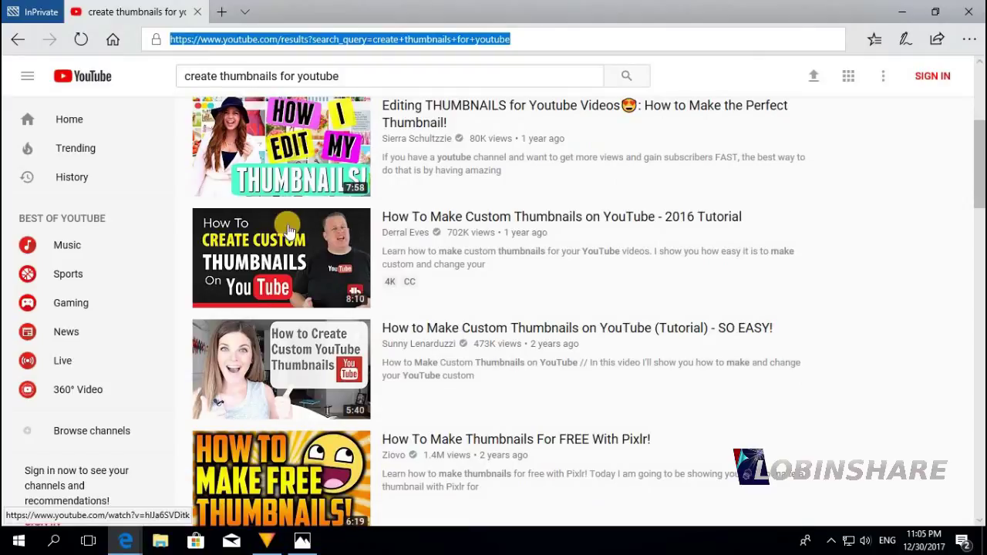
pyautogui.scroll(4, 289, 230)
pyautogui.scroll(-8, 289, 230)
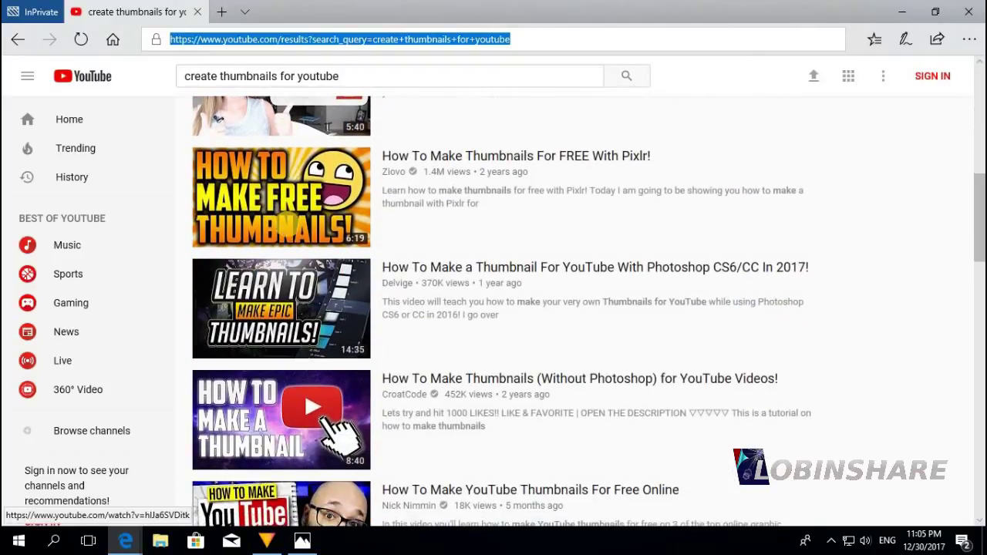
pyautogui.scroll(-1, 289, 229)
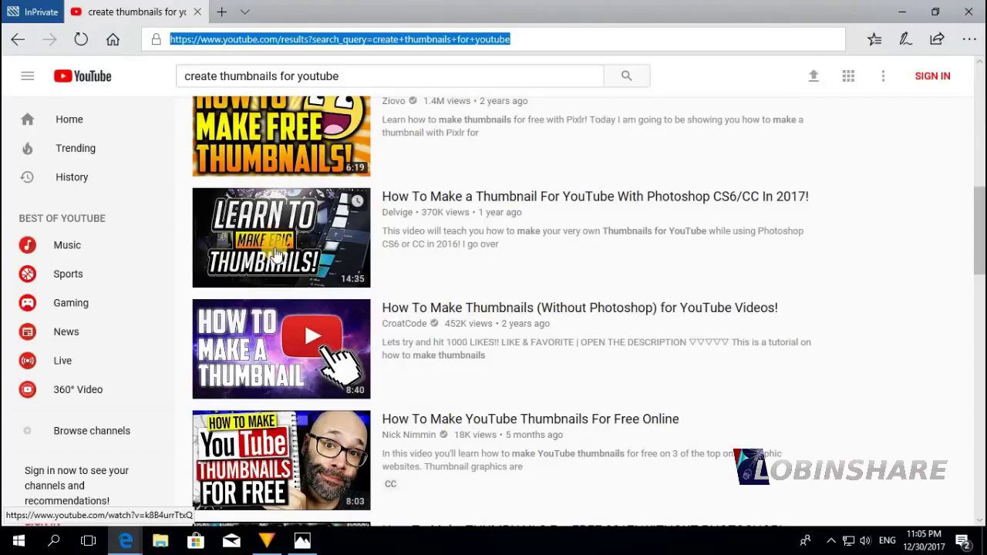